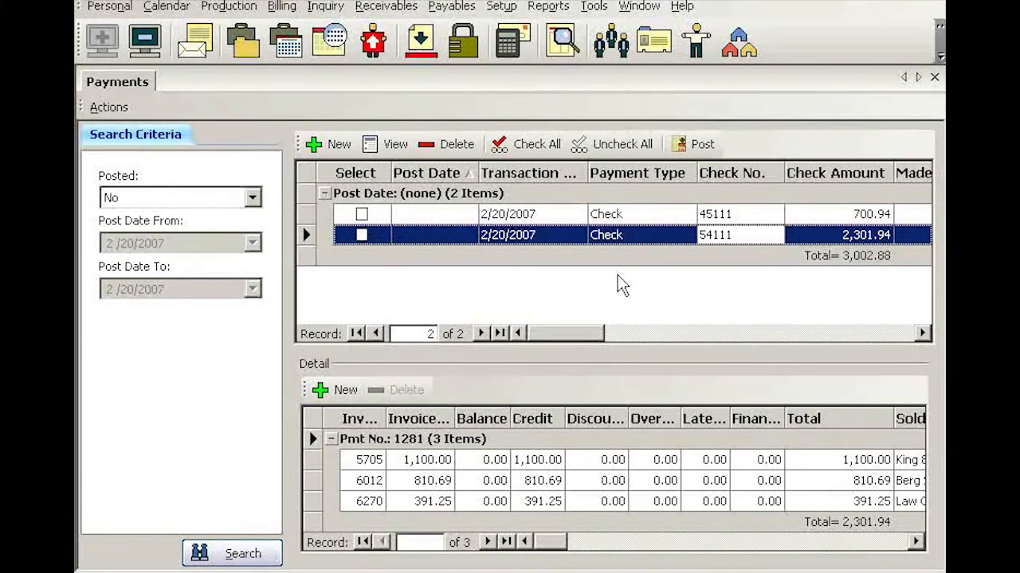
Step: Start a new payment and assign Third Party Payer as the firm by searching firm names for "third"
click(339, 146)
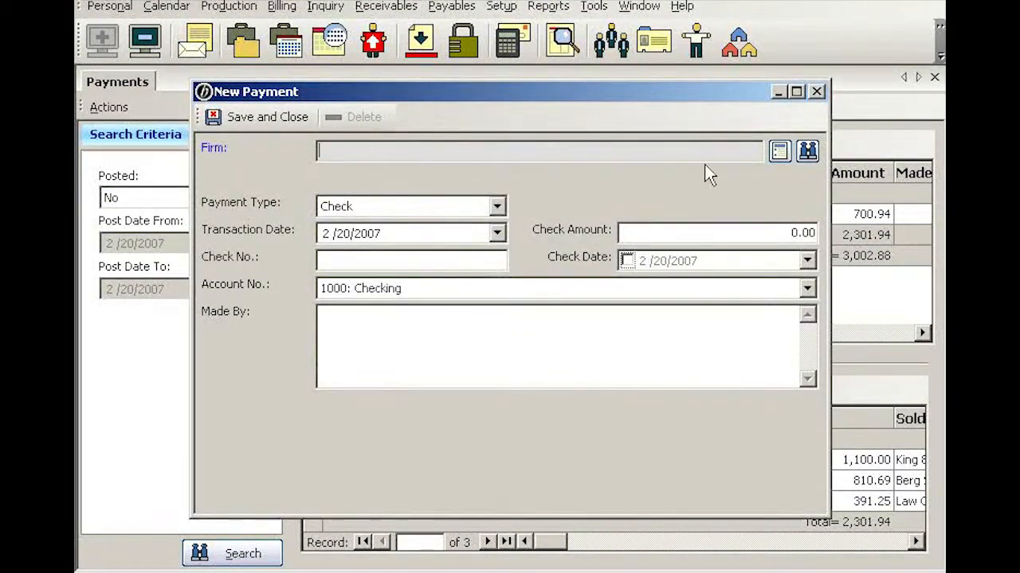
click(807, 151)
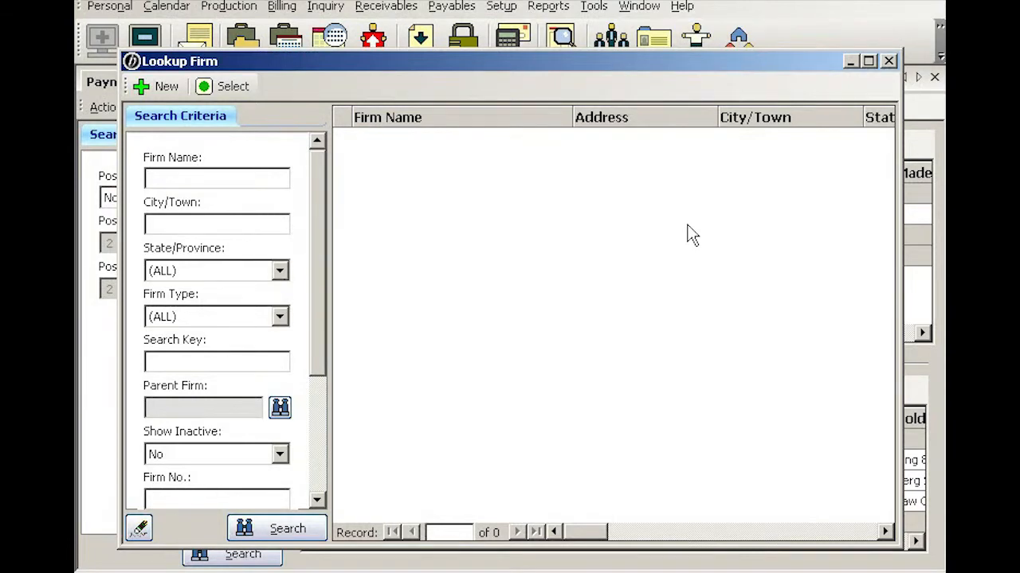
text(apple)
key(BackSpace)
key(BackSpace)
key(BackSpace)
key(BackSpace)
key(BackSpace)
text(third)
key(Return)
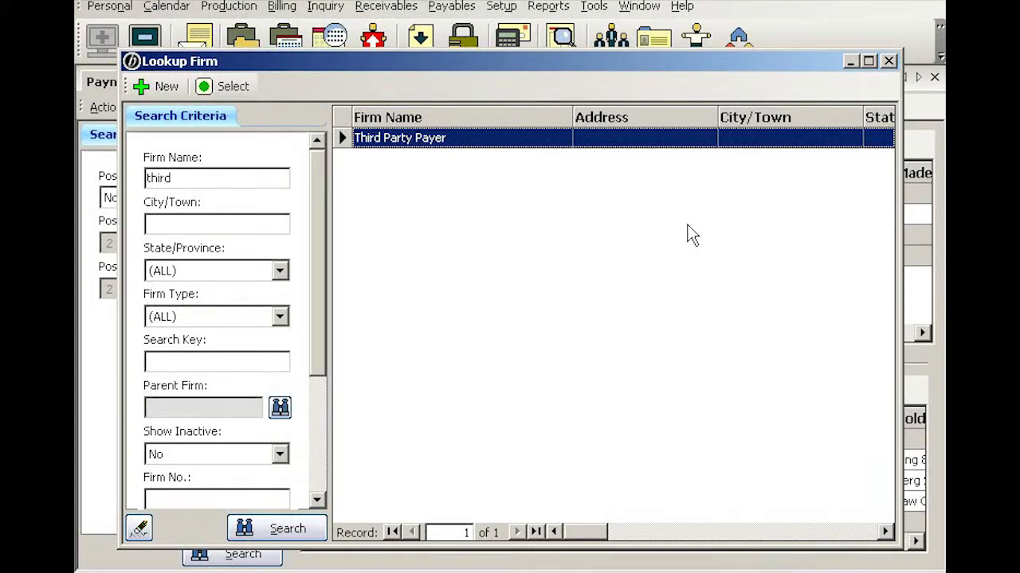
right_click(530, 145)
click(577, 177)
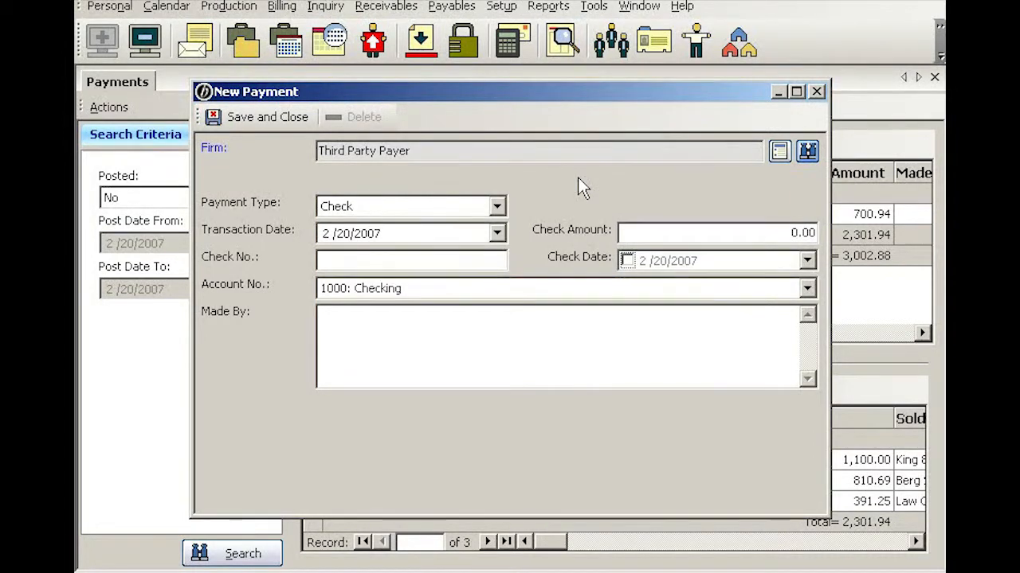
Step: Set the payment's check amount to 667.04, check number to 511 and check date to 2/13/2007
key(Tab)
key(Tab)
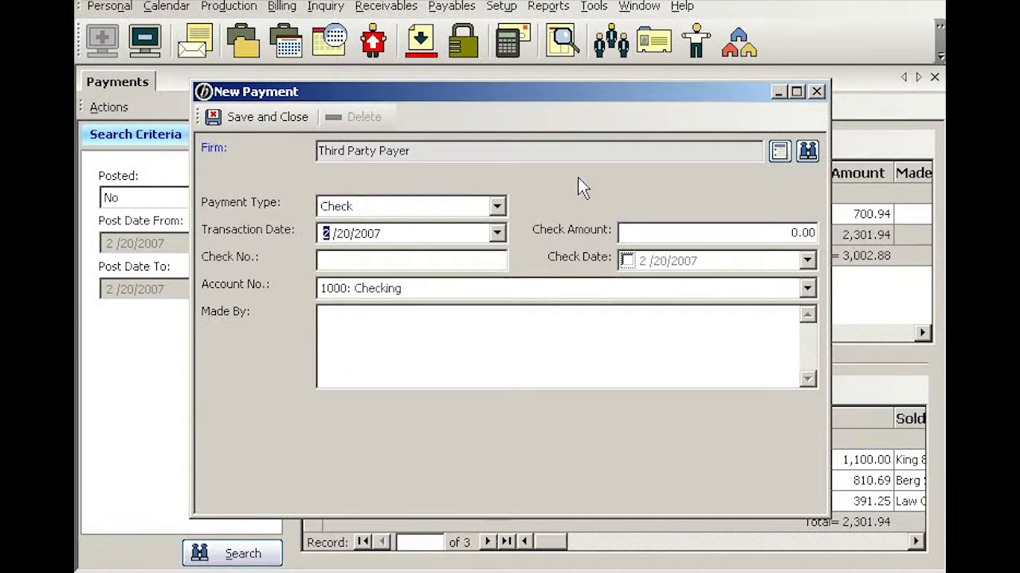
key(Tab)
text(667.04)
key(Tab)
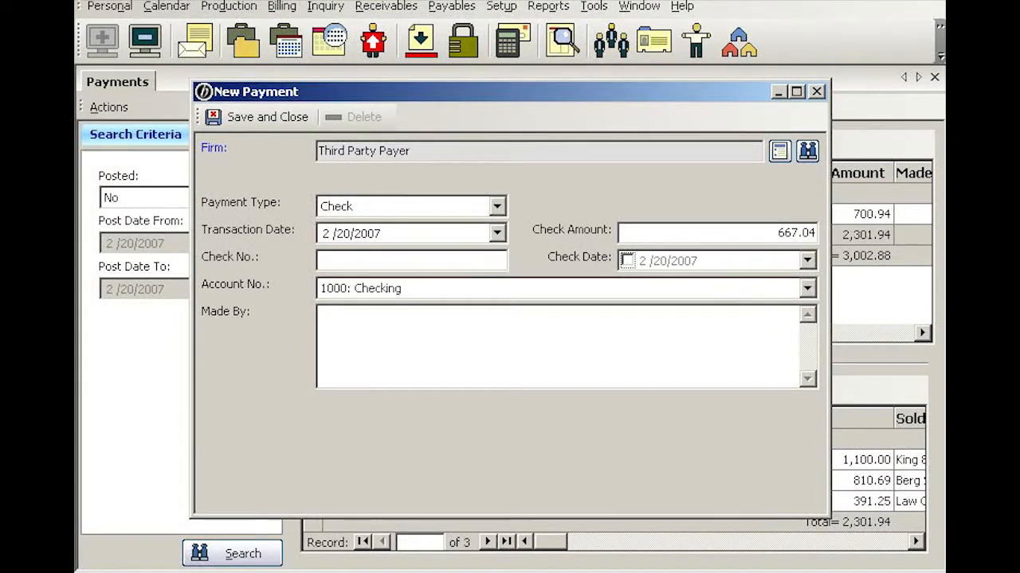
text(511)
click(807, 261)
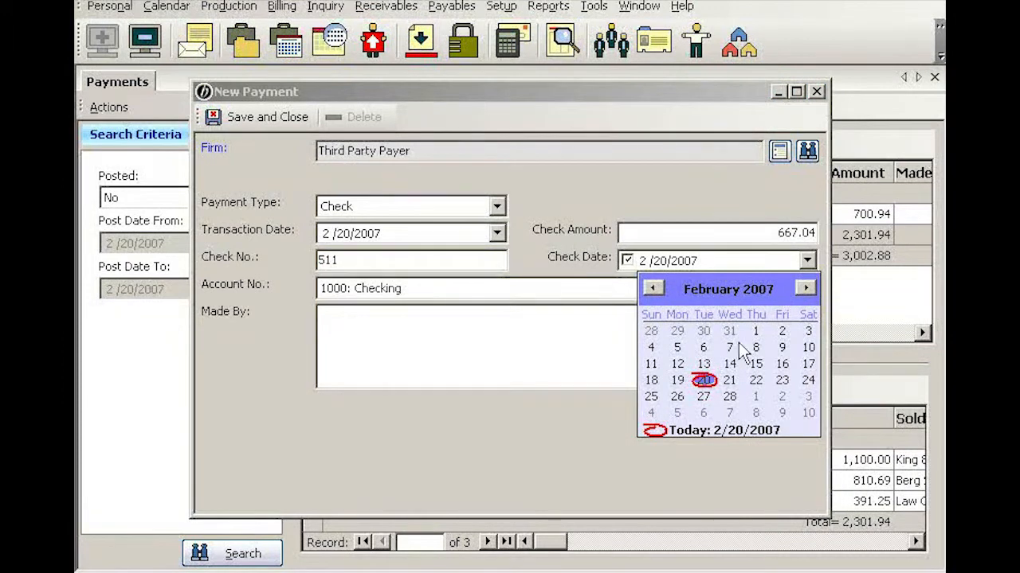
click(703, 360)
key(Tab)
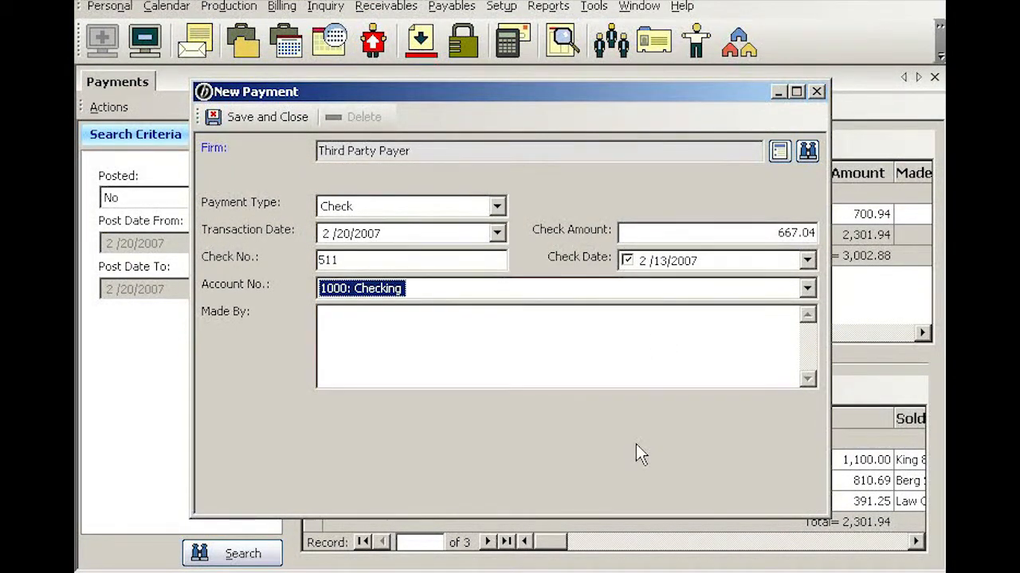
Step: Enter Apple Computer, Inc. as the party who made the payment, and save the payment
key(Tab)
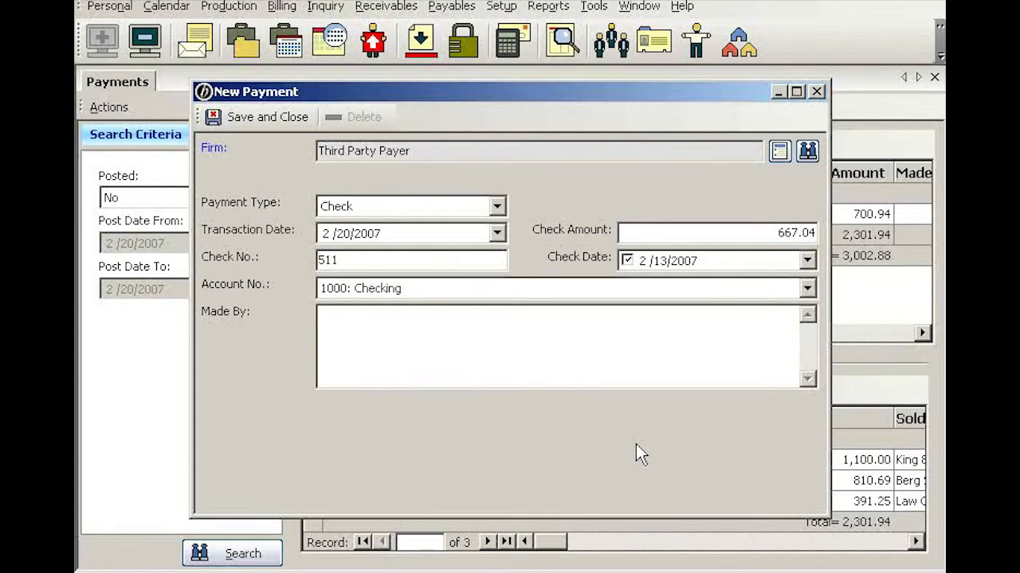
text(Apple )
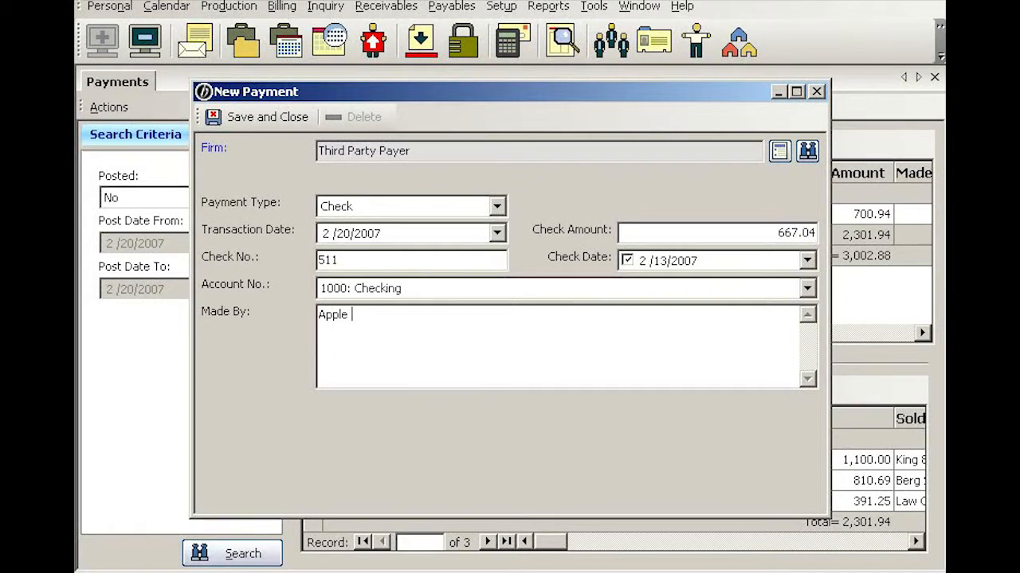
text(Computer)
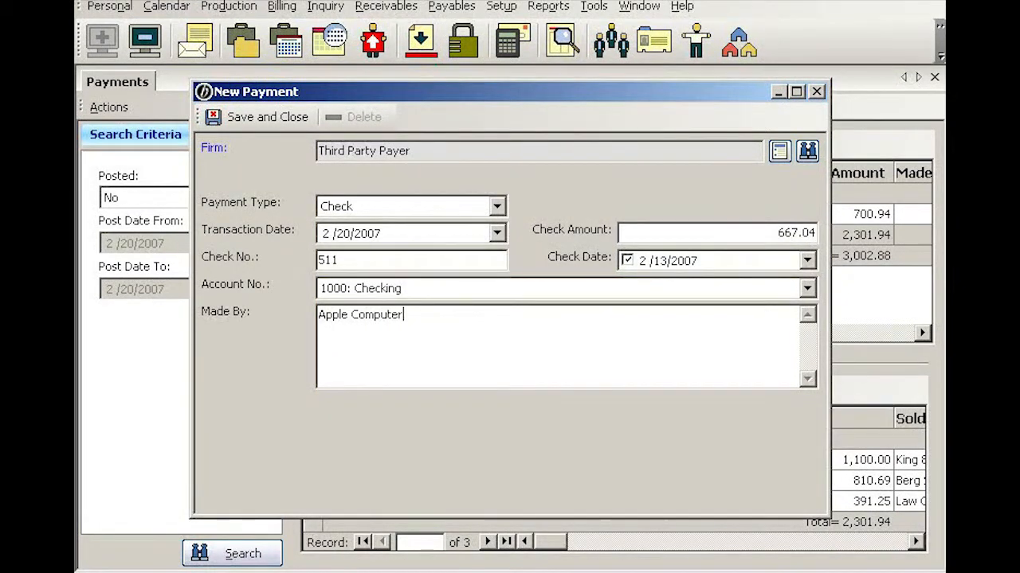
text(, Inc.)
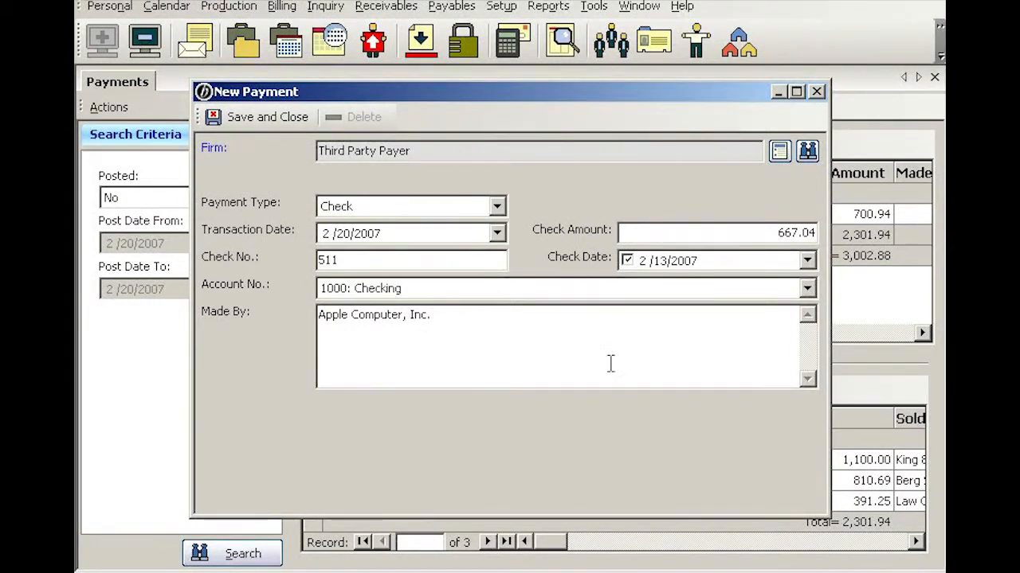
click(292, 116)
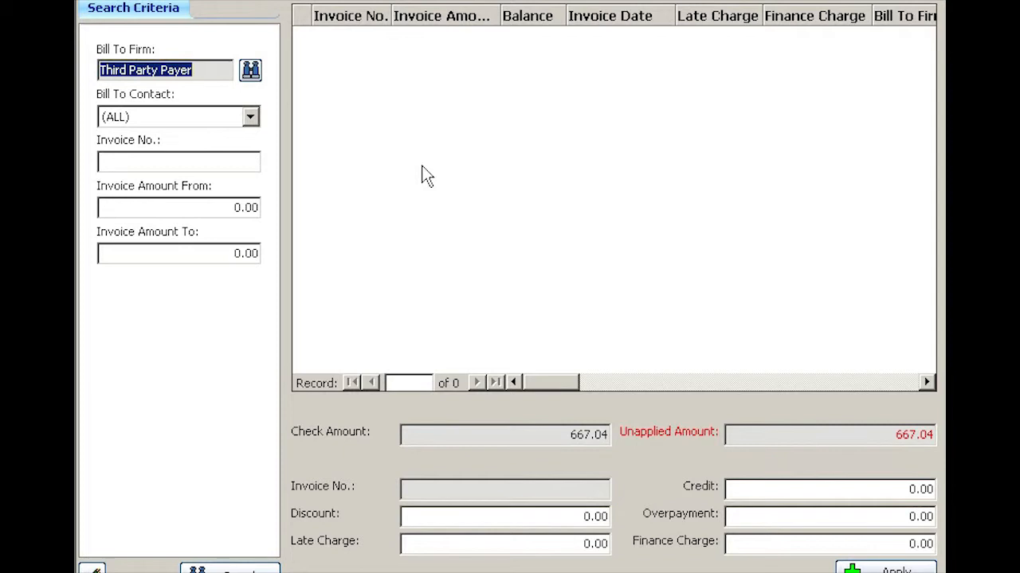
Step: Clear the bill-to firm filter and search for invoice number 6348
key(Delete)
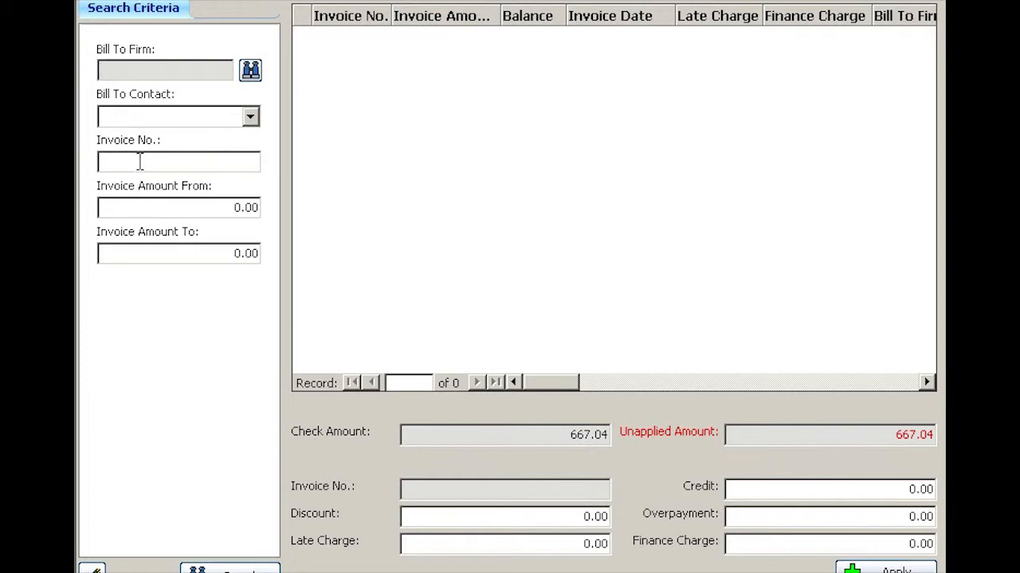
click(139, 161)
text(6348)
key(Return)
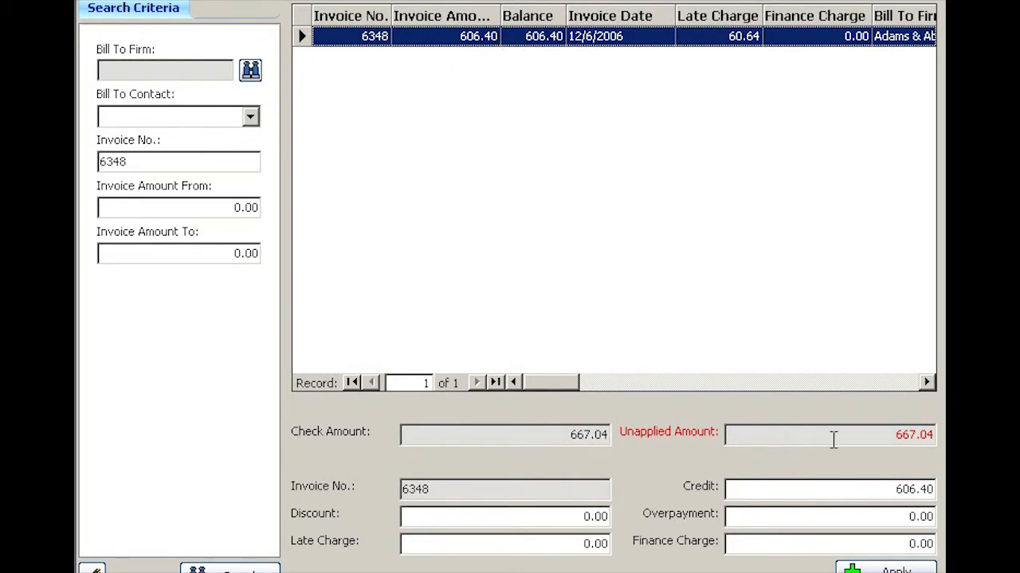
Step: Enter a late charge of 60.64 for invoice 6348 and apply the payment to it
drag(885, 491, 932, 488)
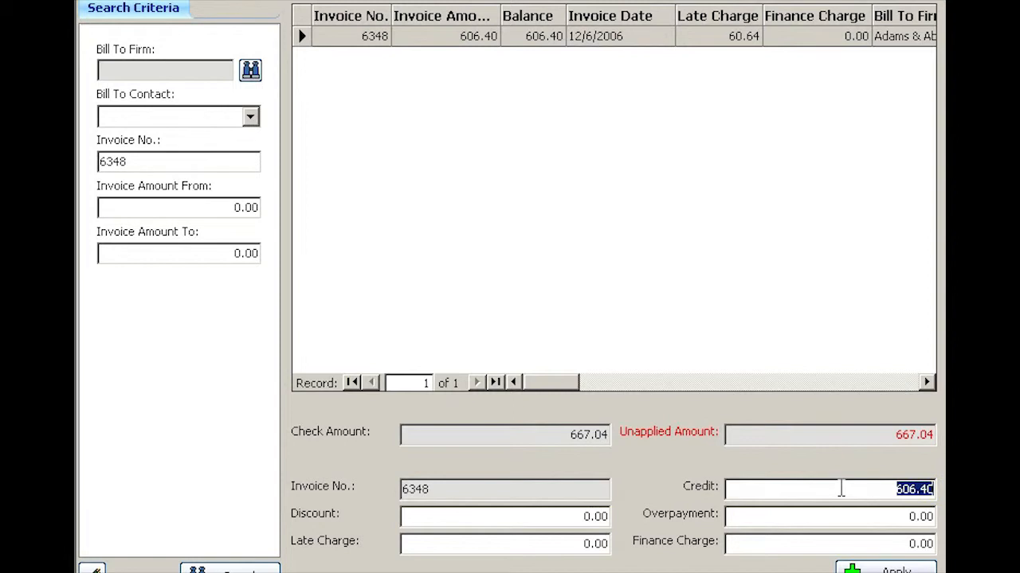
drag(894, 434, 942, 434)
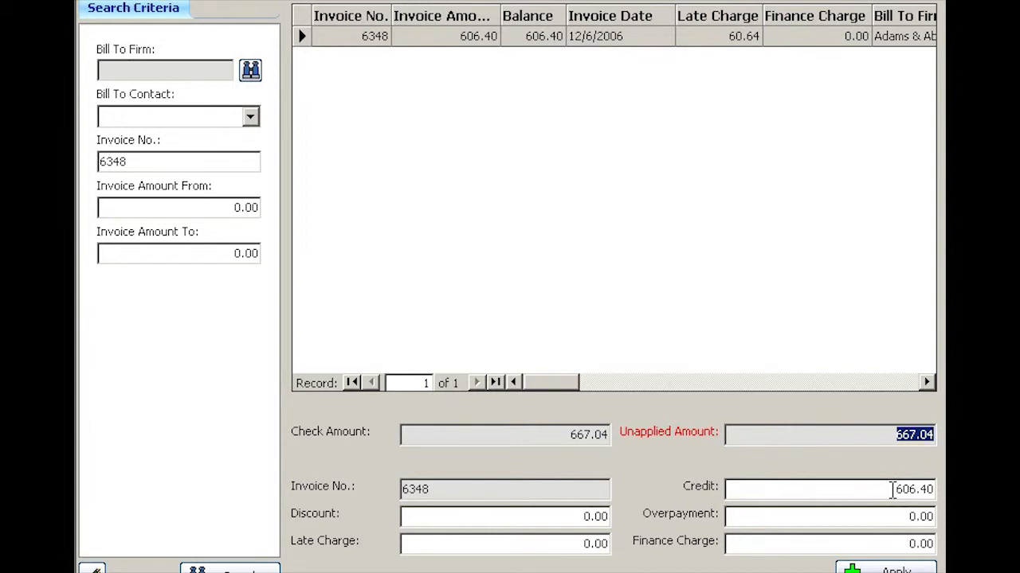
click(892, 489)
key(Tab)
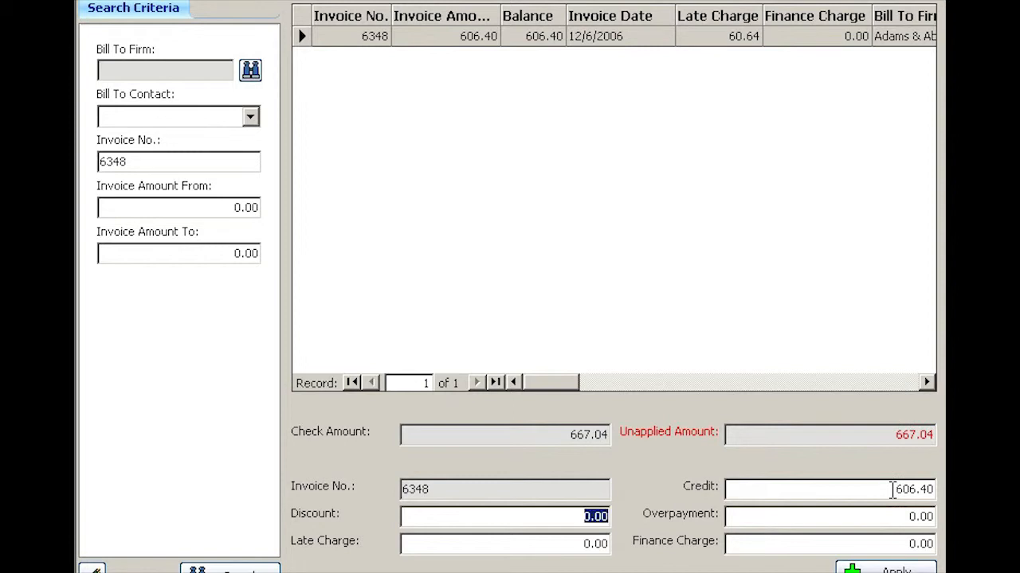
key(Tab)
key(Tab)
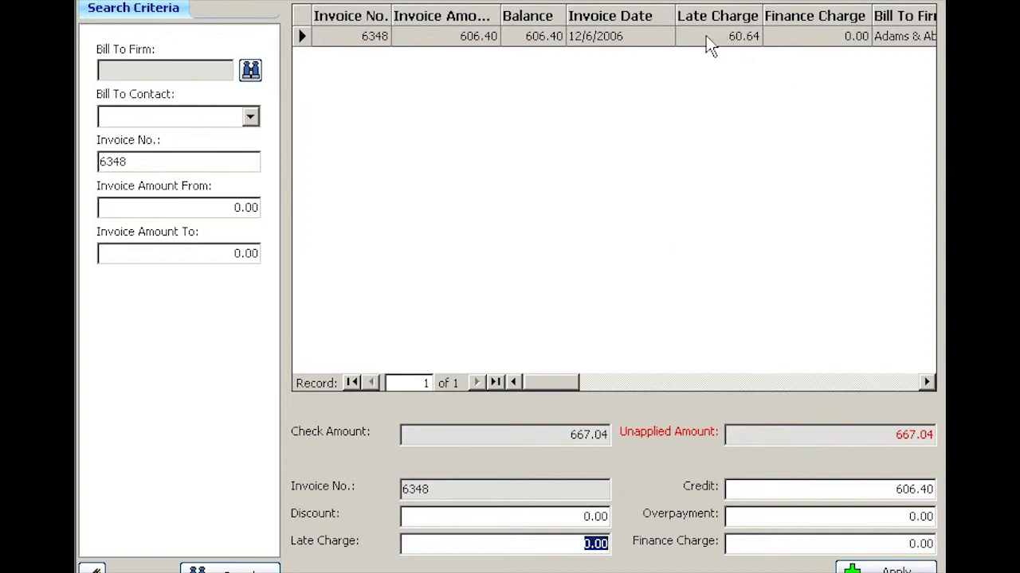
text(60.64)
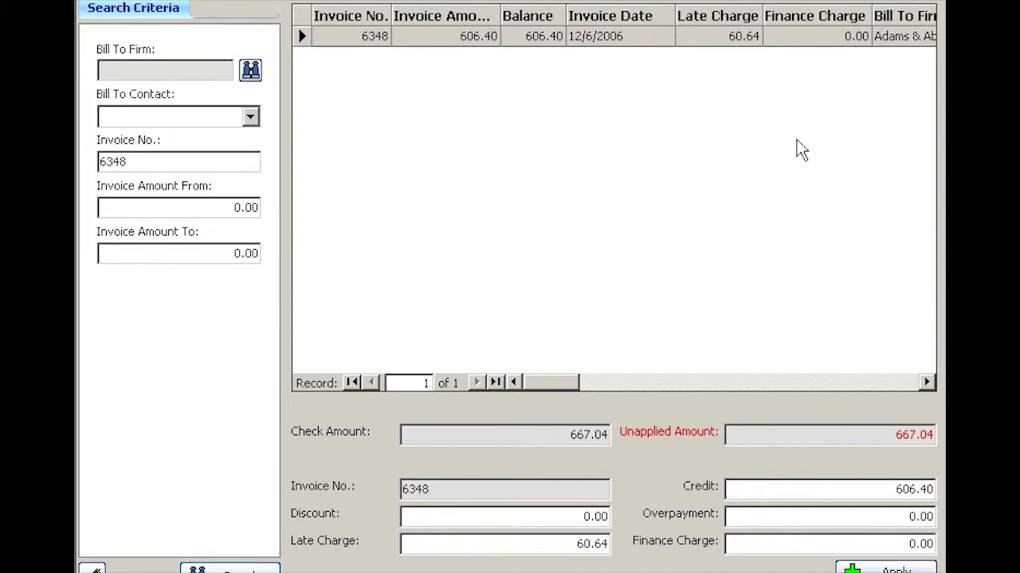
click(886, 569)
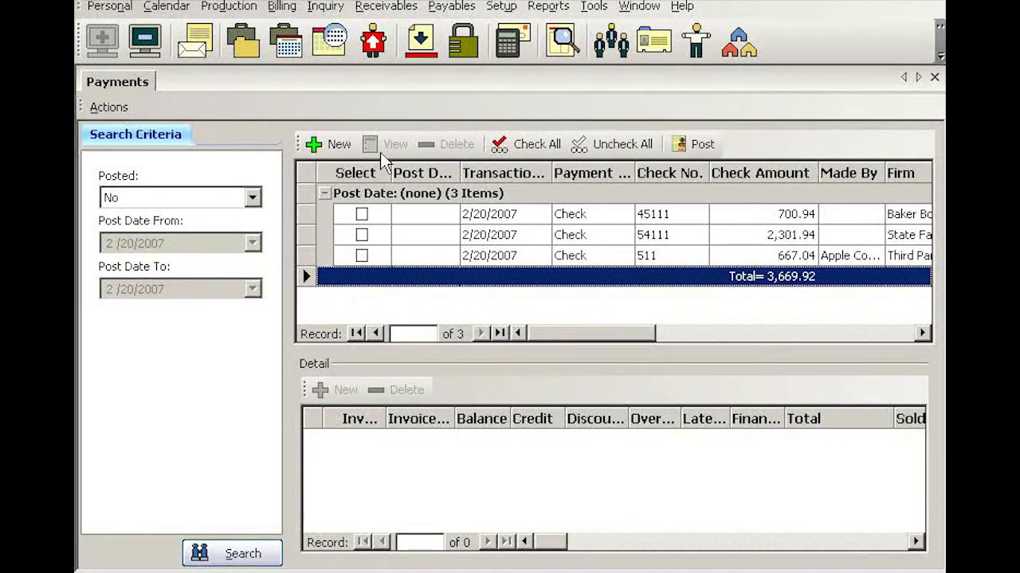
Step: Start another new payment and assign Law Offices of Yong Lee as the firm by searching for "lee"
click(339, 145)
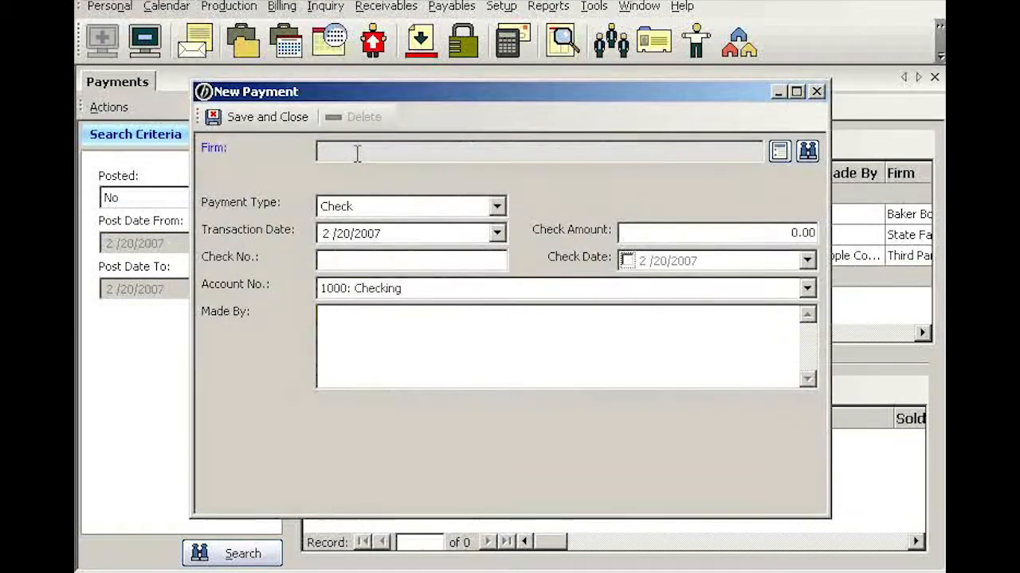
click(807, 152)
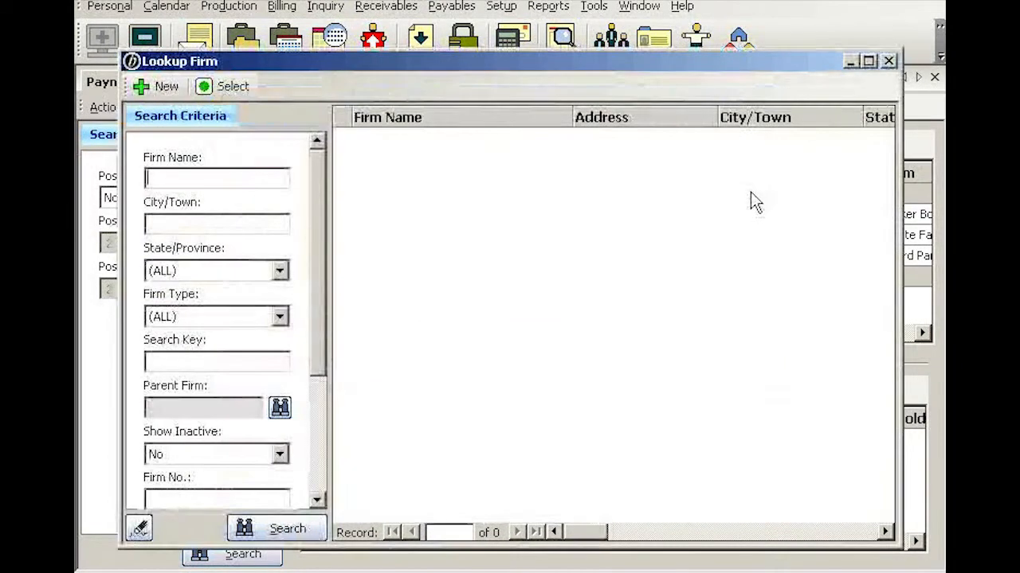
text(lee)
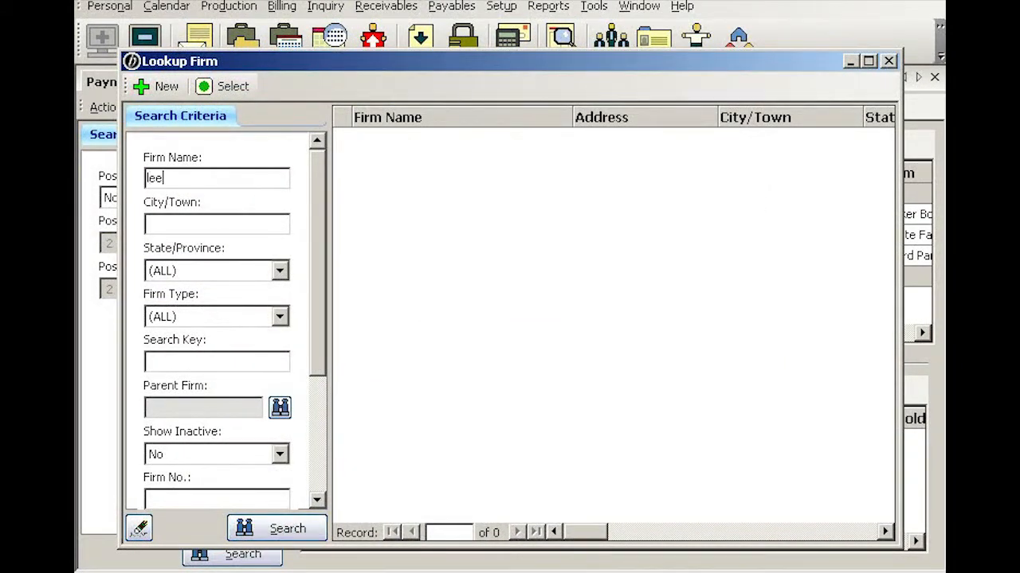
key(Return)
key(Return)
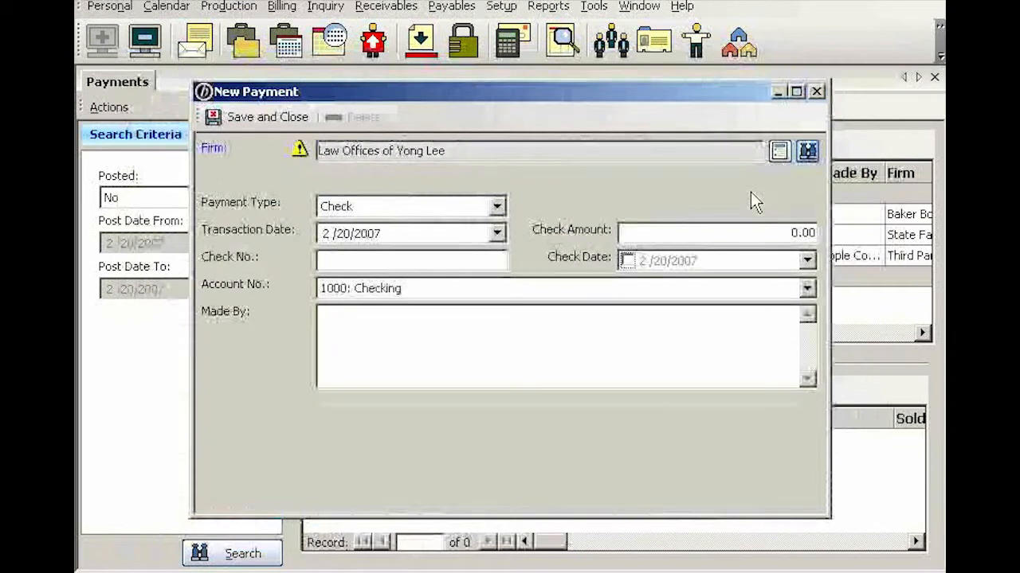
Step: Set the check amount to 403.00 and the check number to 4511, and save the payment
key(Tab)
key(Tab)
key(Tab)
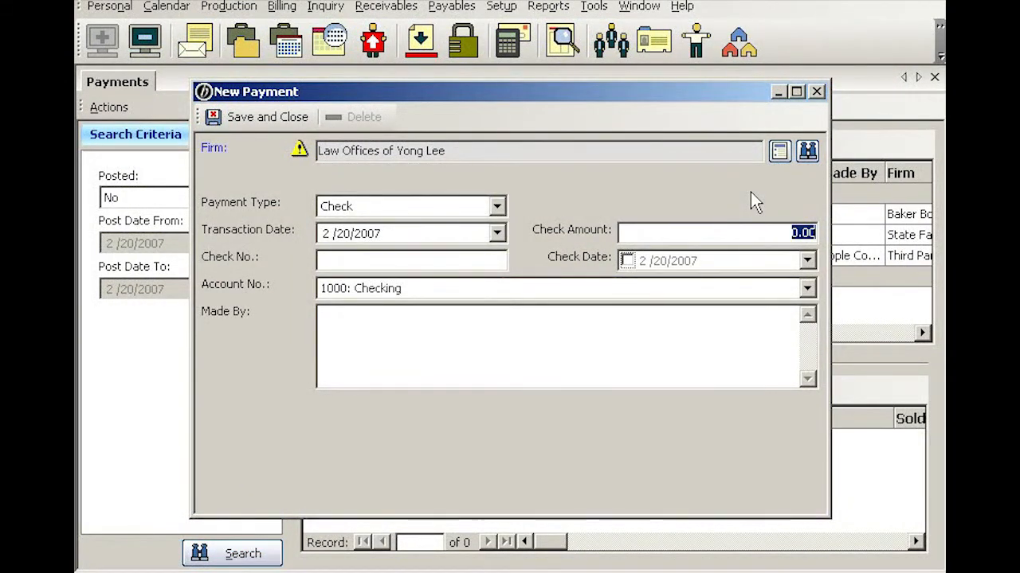
text(403)
key(Tab)
text(4511)
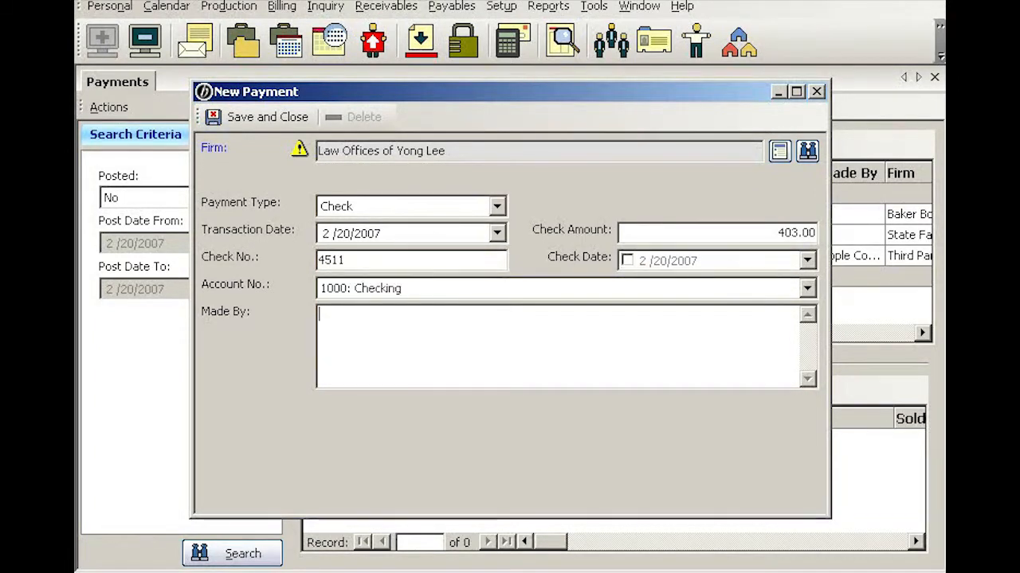
click(285, 117)
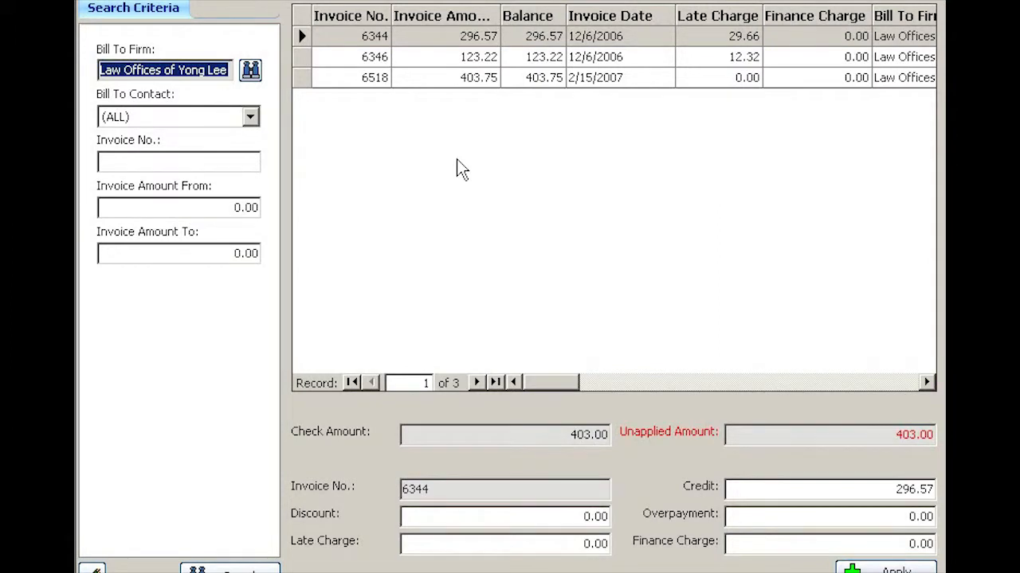
Step: Select invoice 6518, enter a discount of 0.75, and apply the payment to it
click(435, 78)
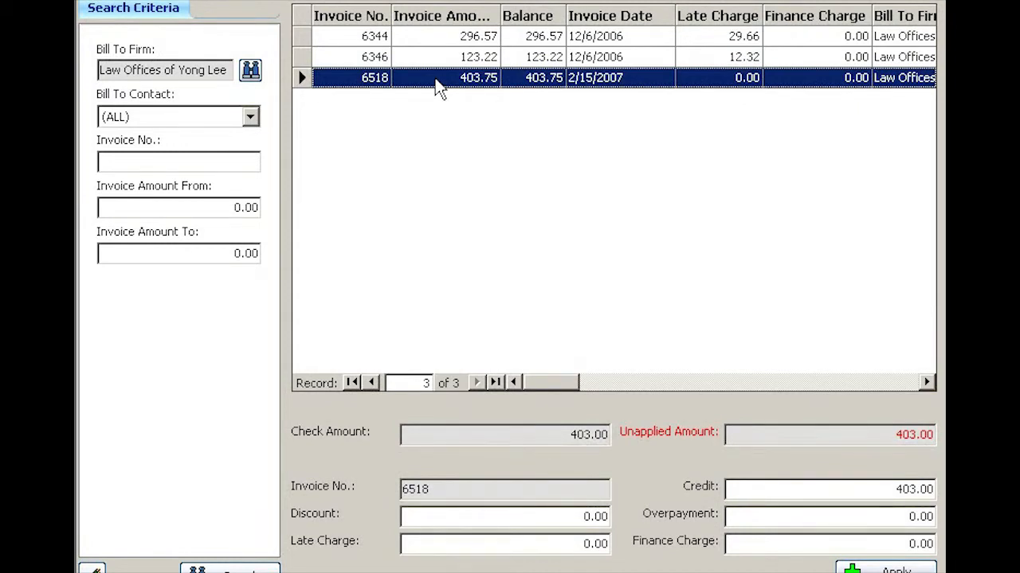
click(889, 489)
drag(888, 490, 933, 490)
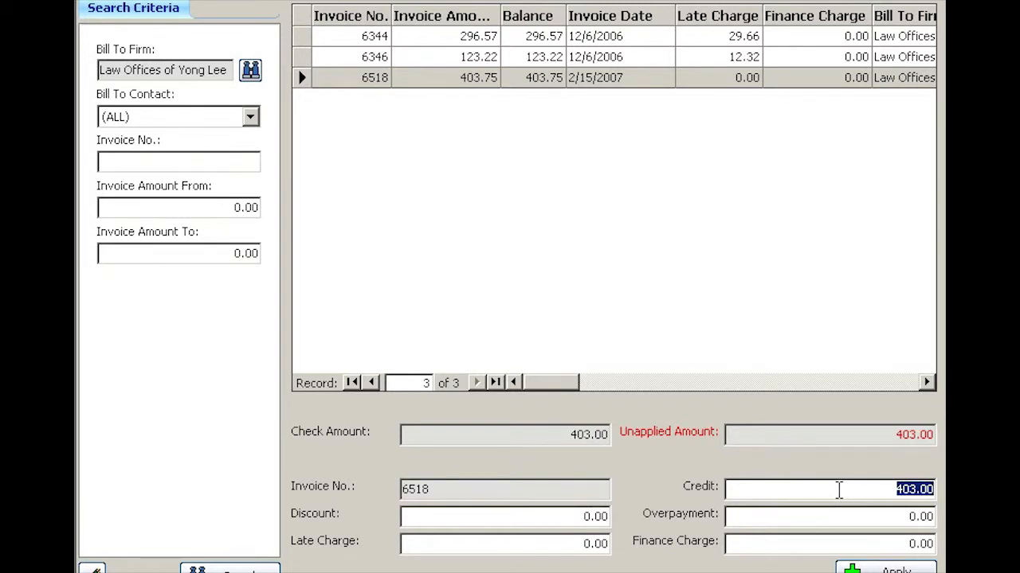
key(Tab)
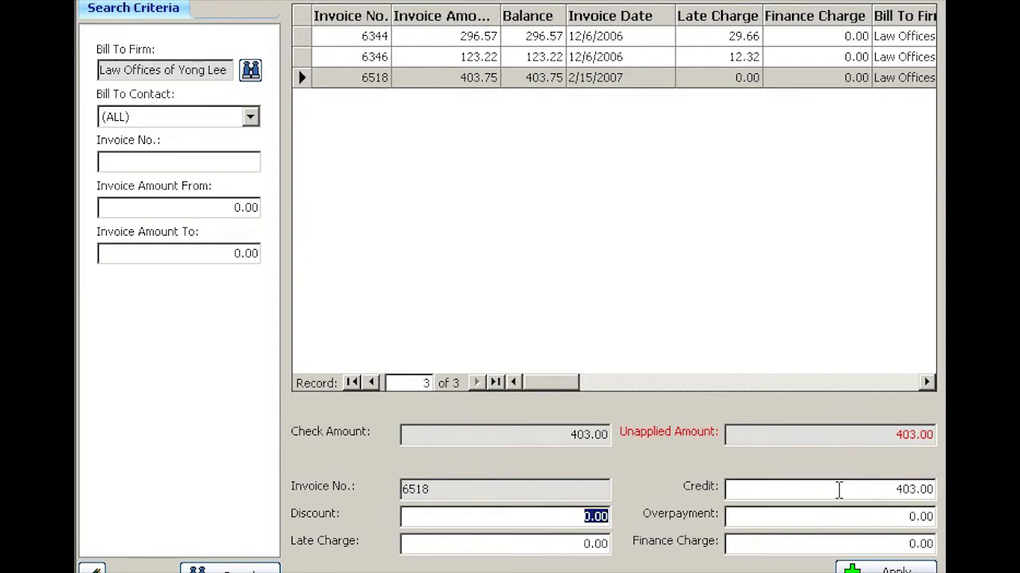
text(.75)
key(Tab)
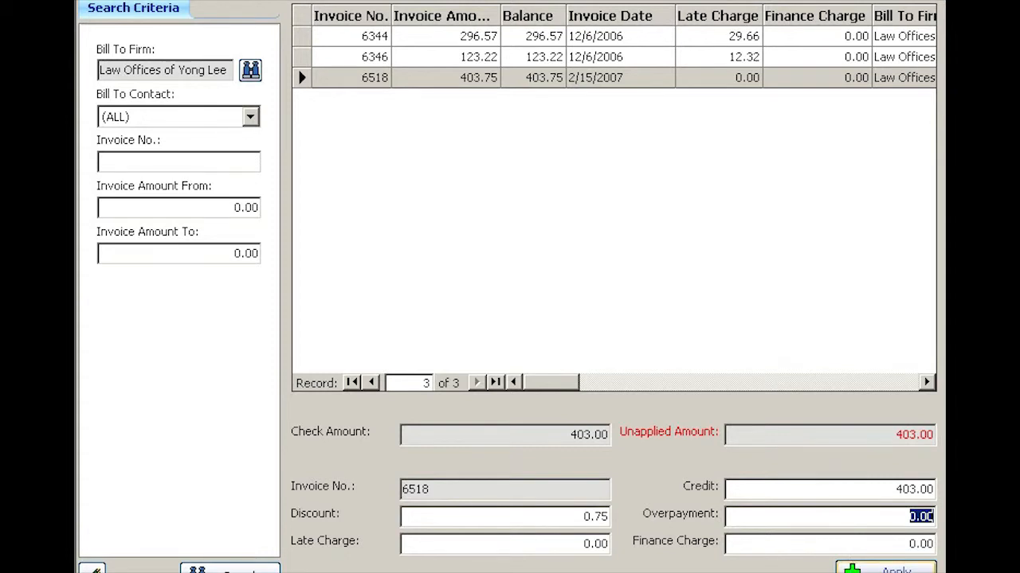
click(885, 570)
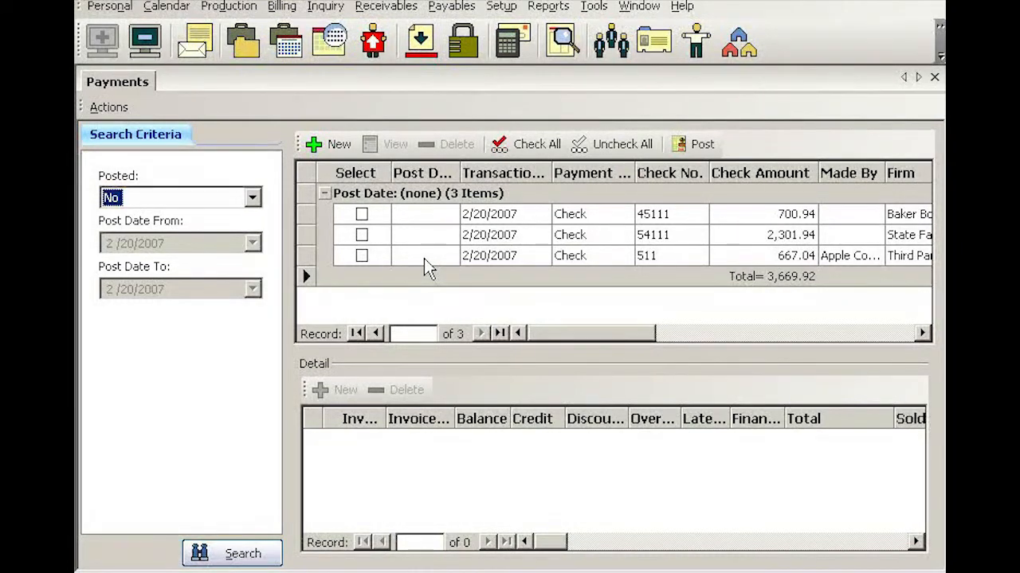
Step: Start a new payment and assign Law Offices of Yong Lee as the firm by searching for "lee"
click(339, 145)
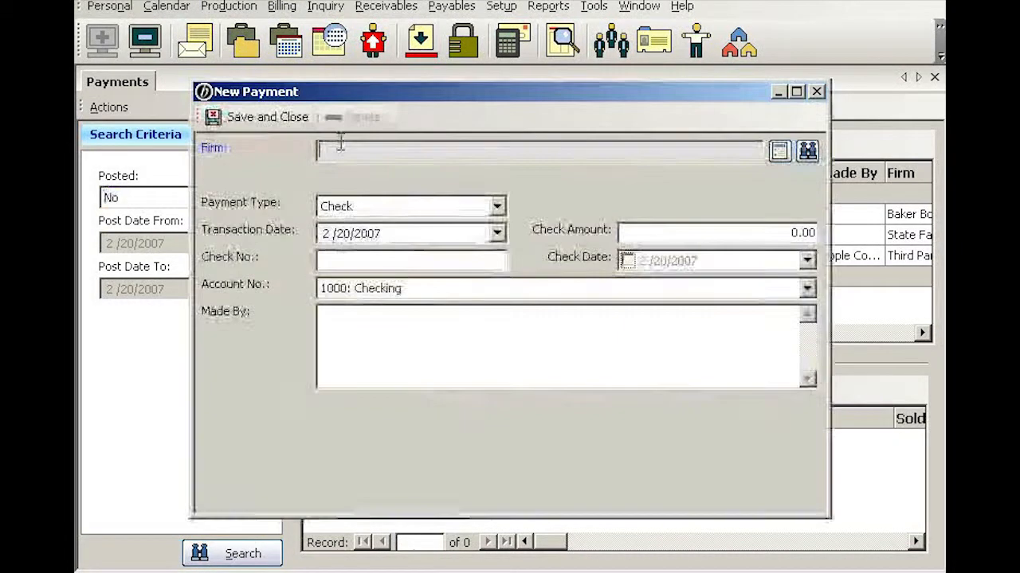
click(808, 153)
text(lee)
key(Return)
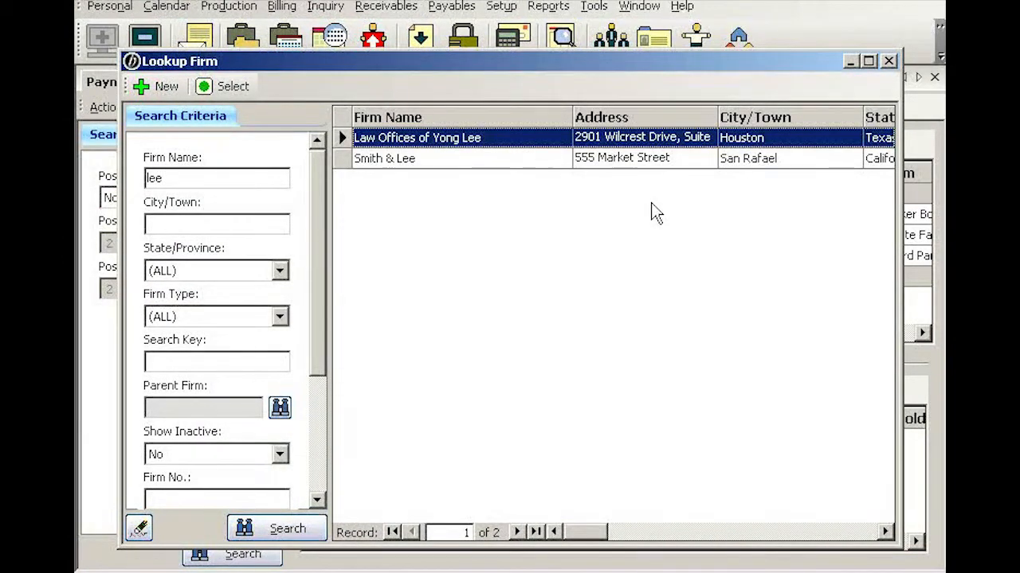
key(Return)
Step: Set the check amount to 430.75, the check number to 5651 and the check date to 2/14/2007, and save the payment
key(Tab)
key(Tab)
key(Tab)
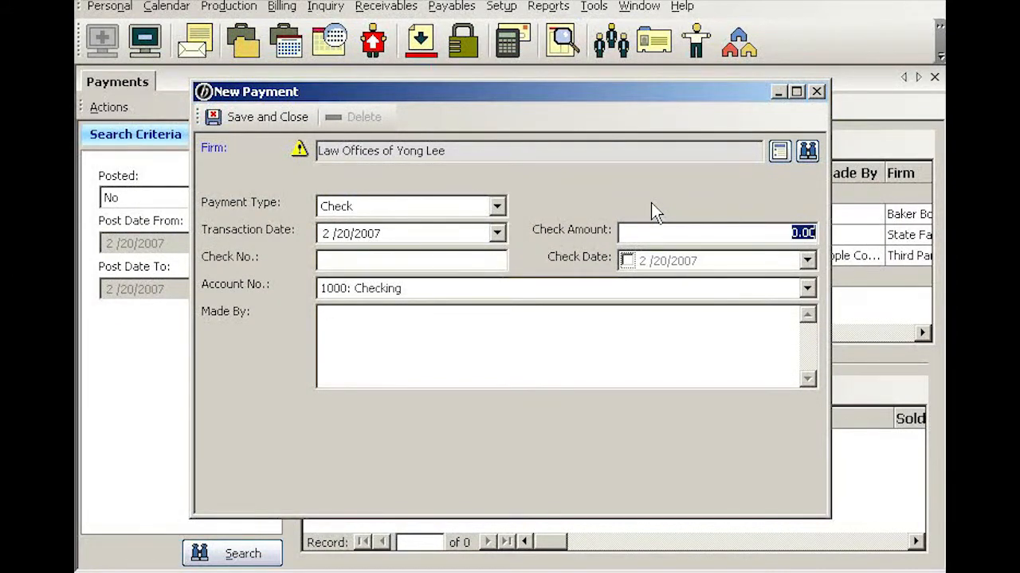
text(430.75)
key(Tab)
text(5651)
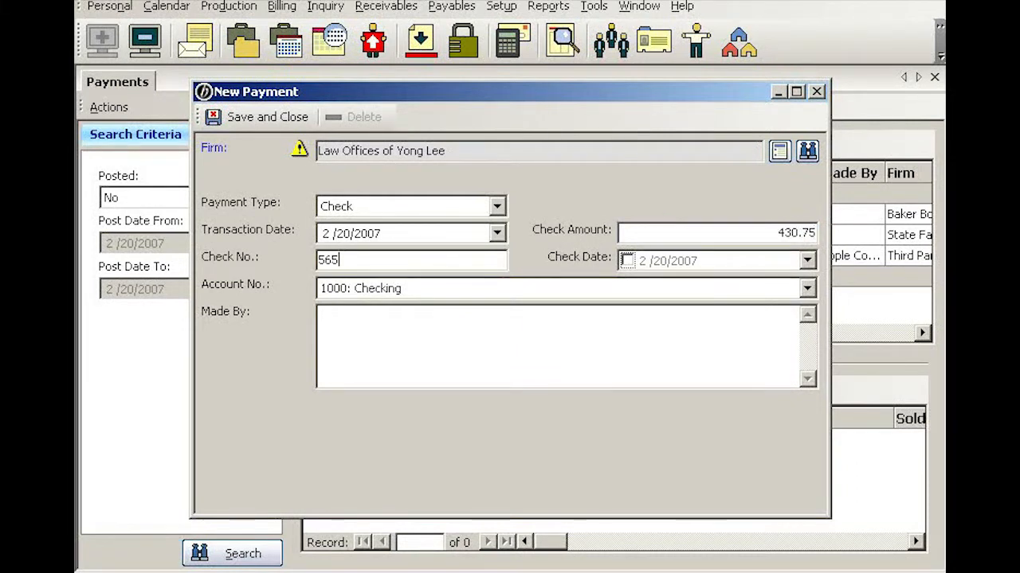
click(807, 260)
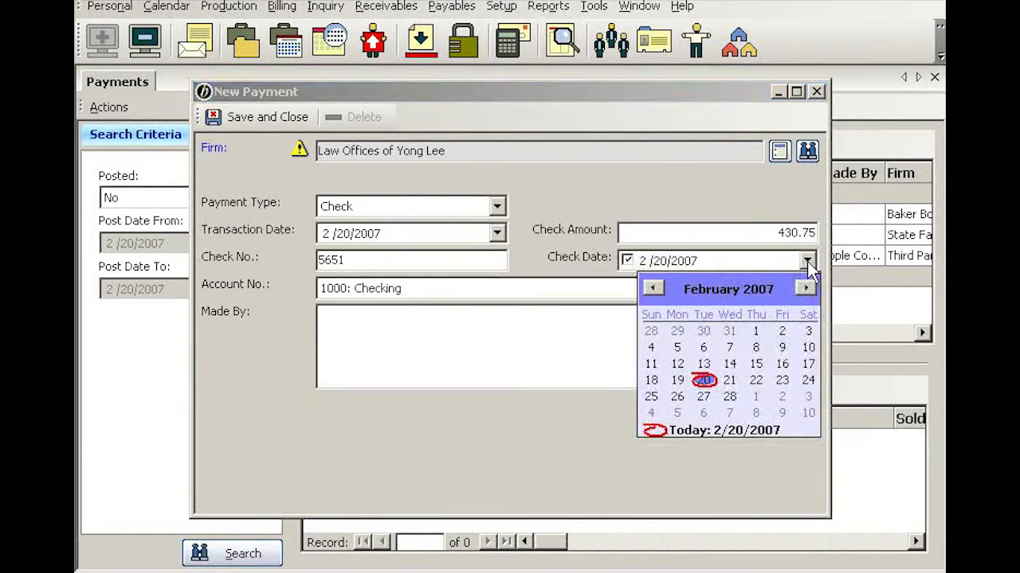
click(729, 364)
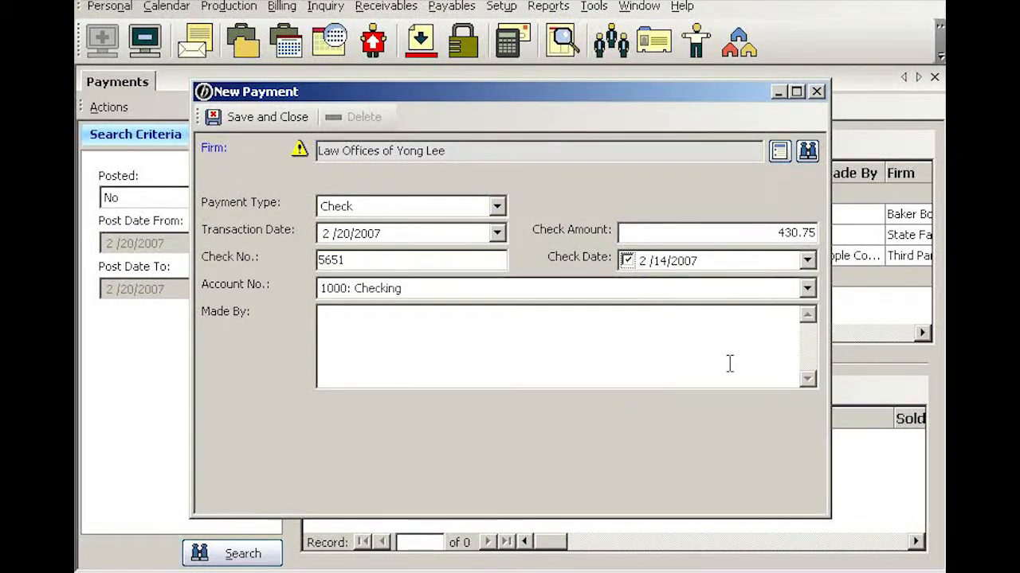
click(267, 116)
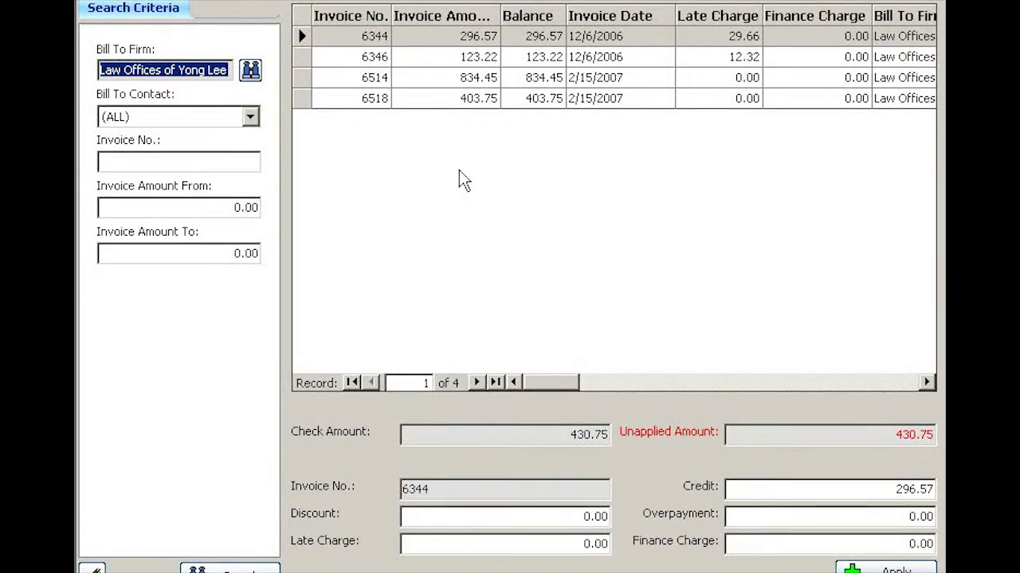
Step: Select invoice 6518 for the payment and enter an overpayment of 27.00
click(437, 99)
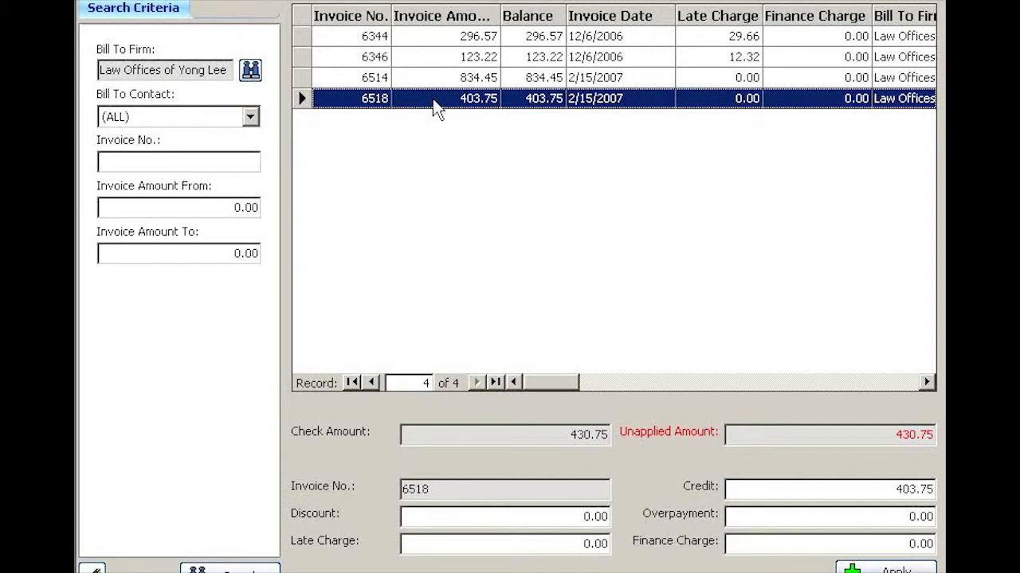
click(890, 489)
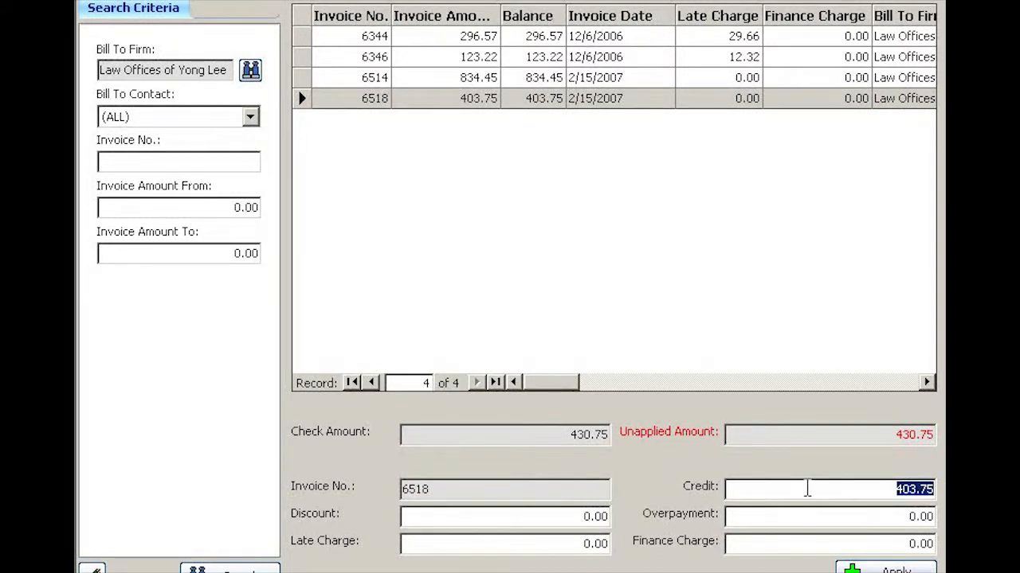
key(Tab)
key(Tab)
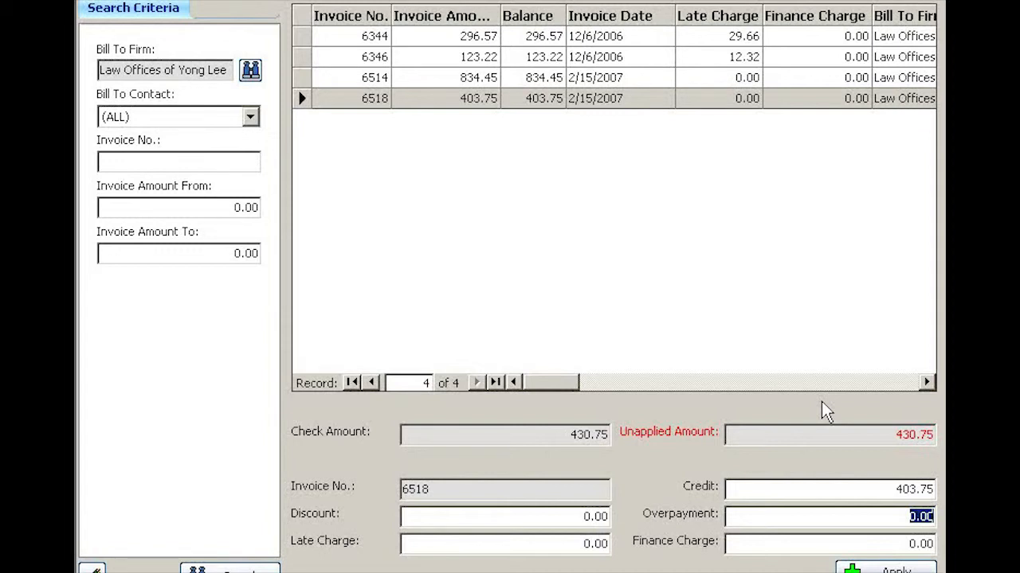
text(27)
key(Tab)
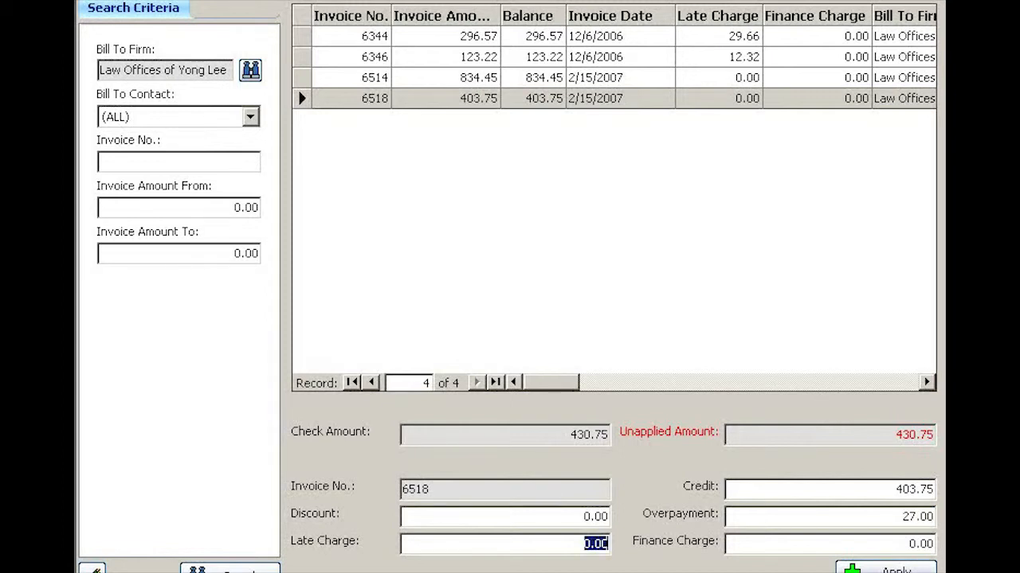